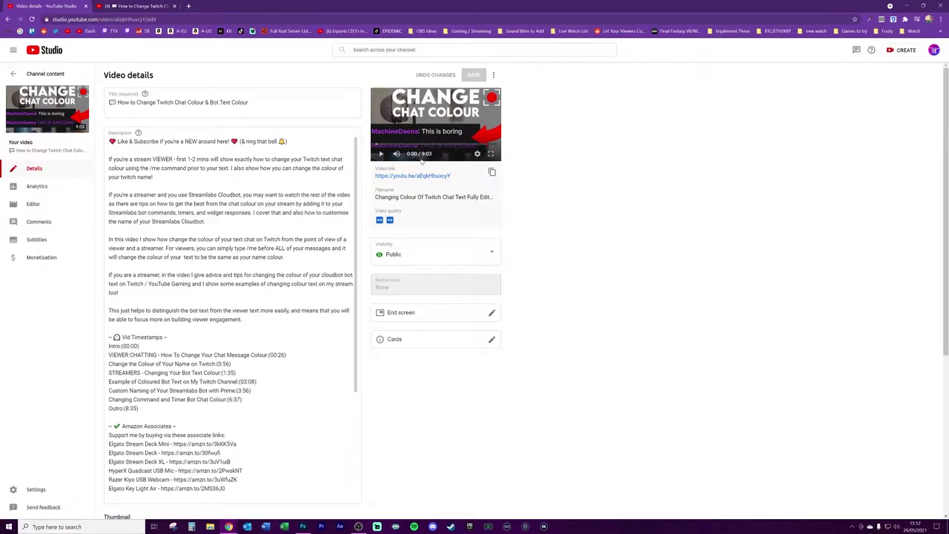
Step: Switch to the video's public YouTube watch-page tab, showing its comments
{"action": "key", "text": "ctrl+Tab"}
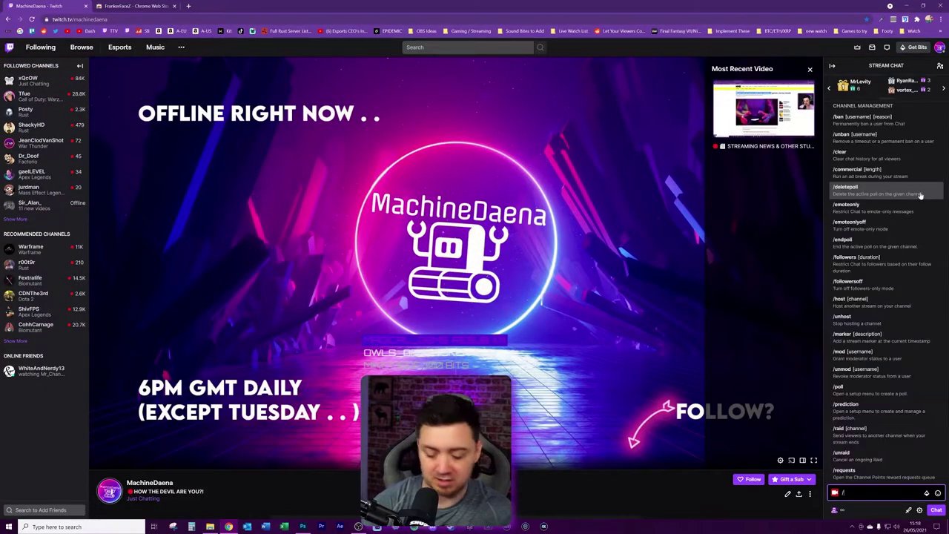
Step: Post '/me TEST TEST' and then 'TEST TEXT' as test messages in Twitch chat, and open a new tab
{"action": "type", "text": "/me"}
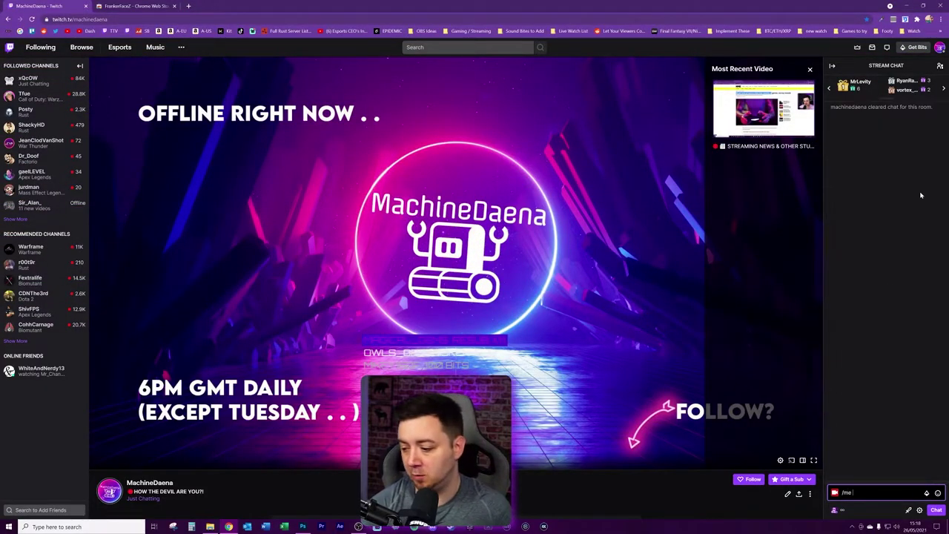
{"action": "type", "text": " TE"}
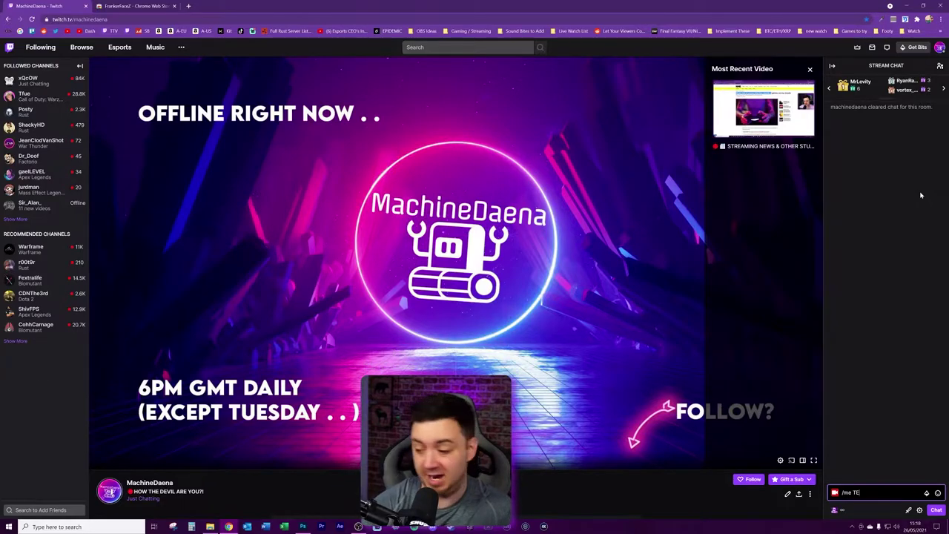
{"action": "type", "text": "ST TEST"}
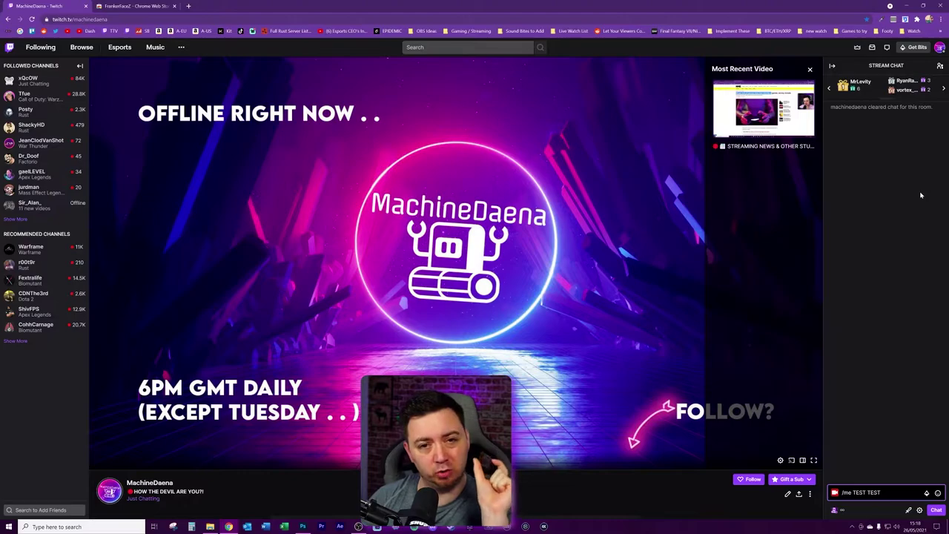
{"action": "key", "text": "Return"}
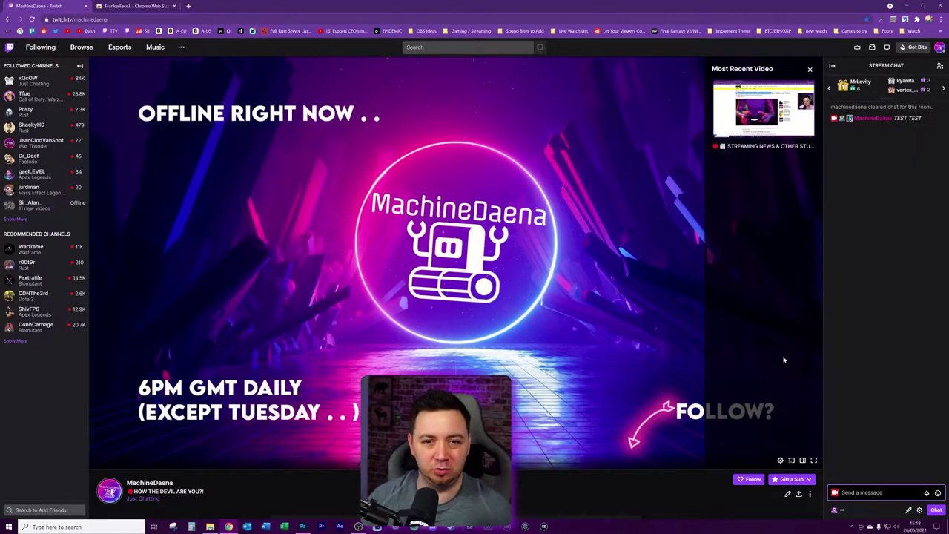
{"action": "type", "text": "TEST"}
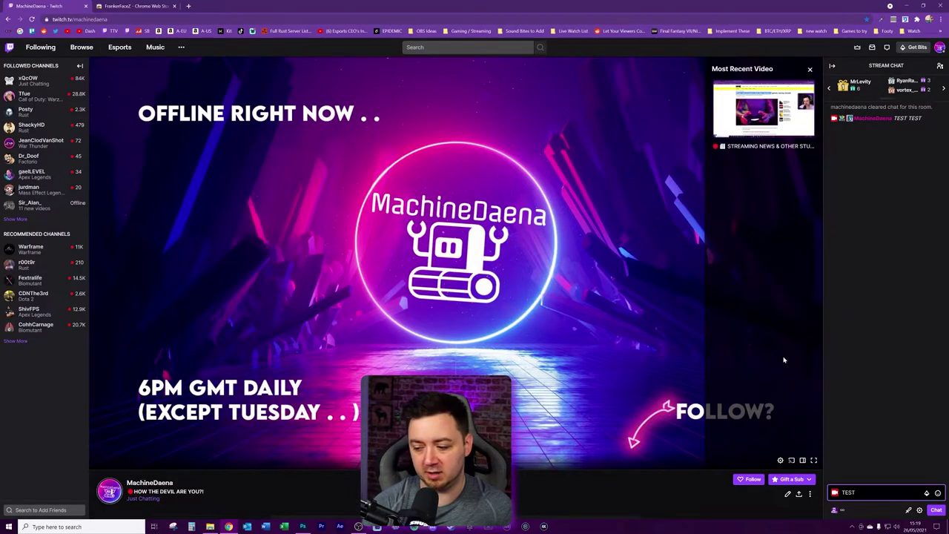
{"action": "type", "text": " TEXT"}
{"action": "key", "text": "Return"}
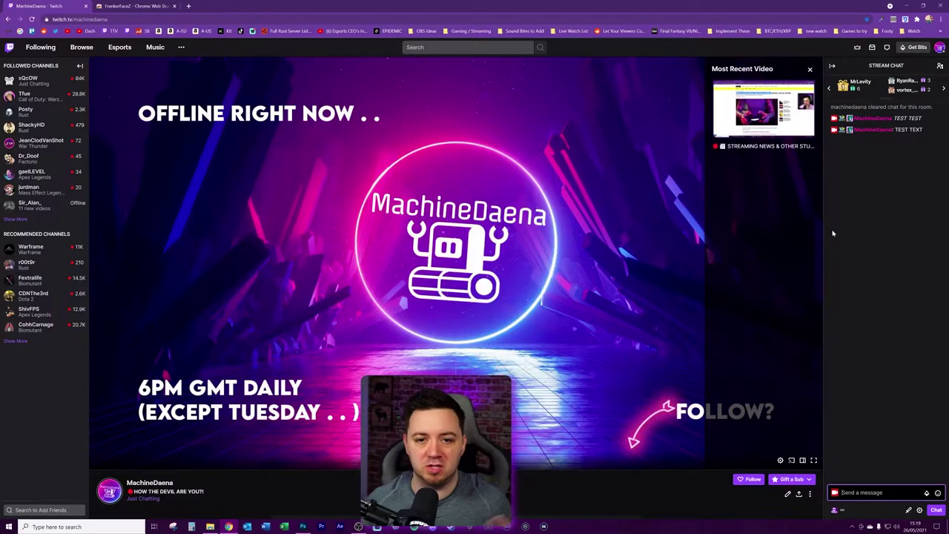
{"action": "left_click", "coordinate": [188, 6]}
Step: Load the Streamlabs Cloudbot custom commands and inspect the /me-prefixed !followage response, then return to Twitch
{"action": "type", "text": "streamlabs.com/dashboard#/cloudbot/commands/custom"}
{"action": "key", "text": "Return"}
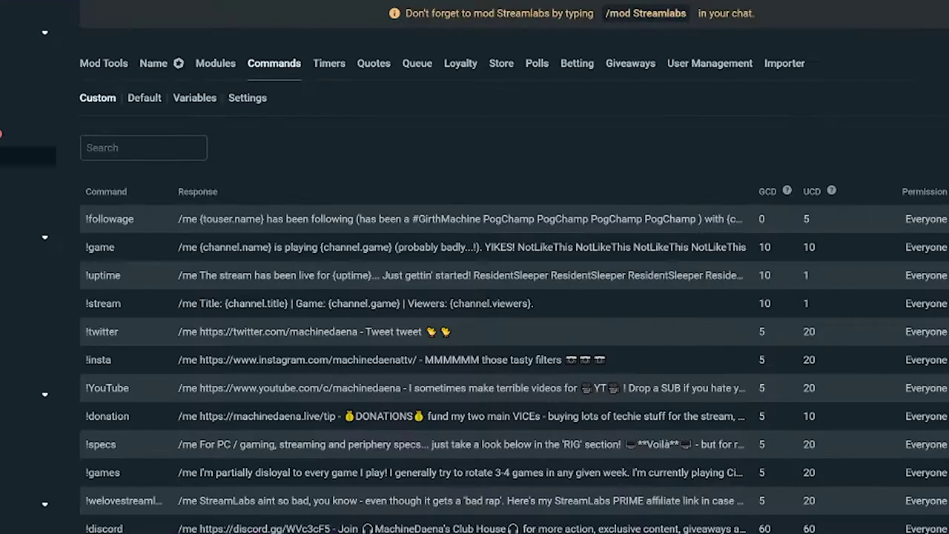
{"action": "left_click_drag", "start_coordinate": [337, 215], "coordinate": [325, 216]}
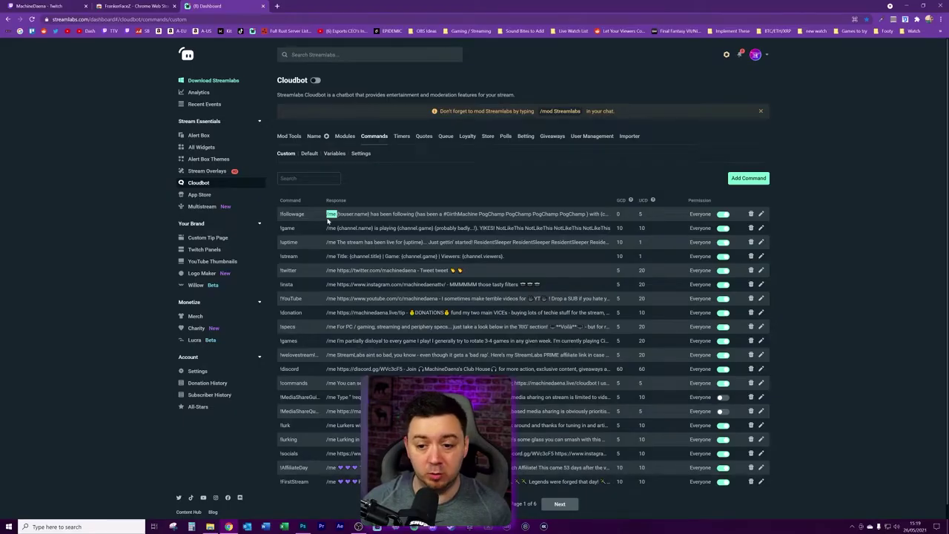
{"action": "left_click_drag", "start_coordinate": [338, 214], "coordinate": [602, 214]}
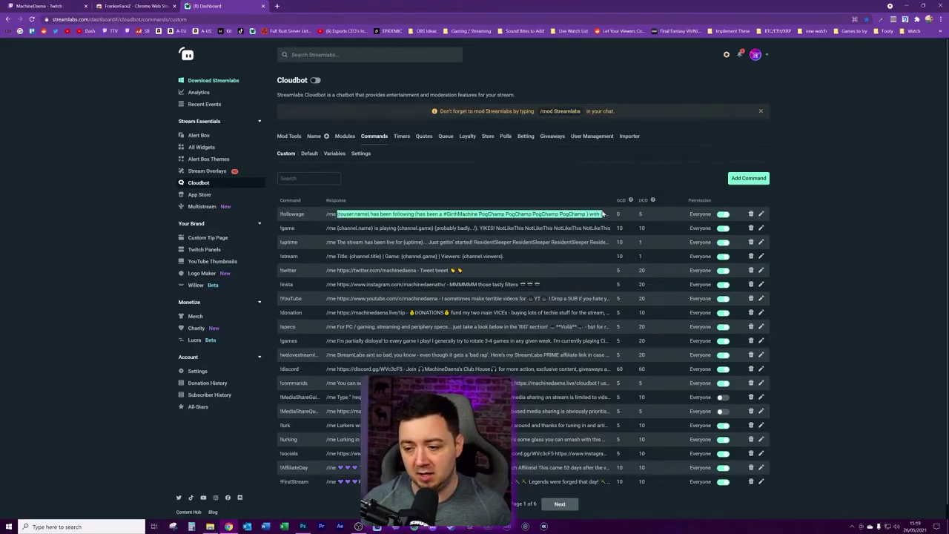
{"action": "left_click", "coordinate": [603, 214]}
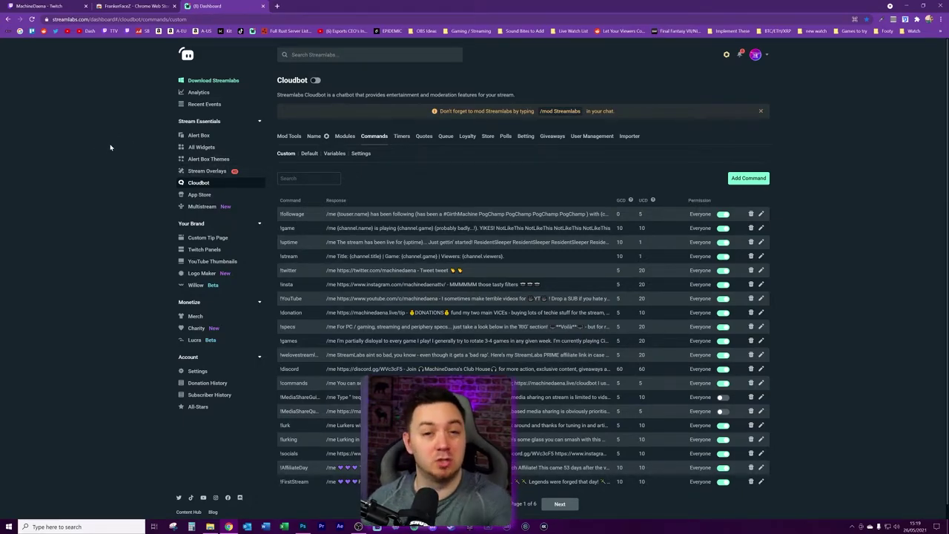
{"action": "left_click", "coordinate": [43, 6]}
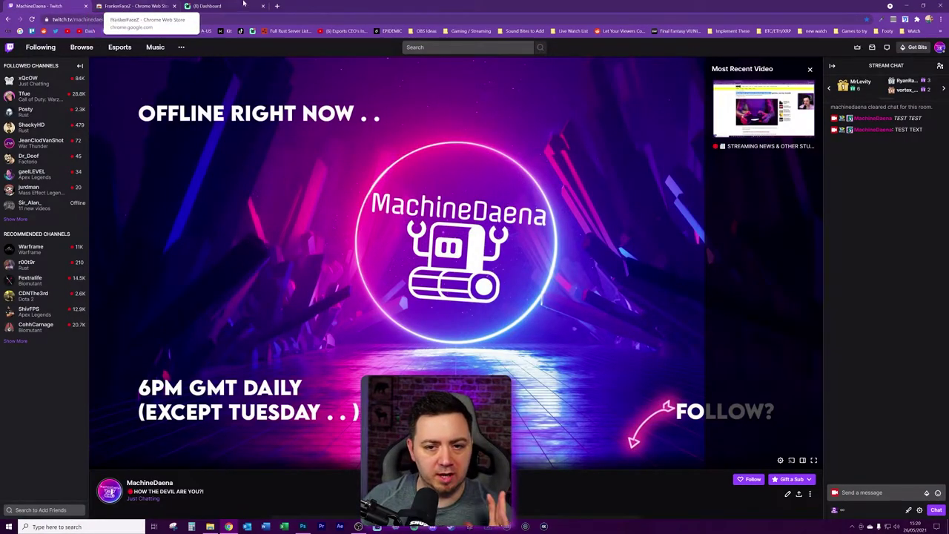
Step: Find FrankerFaceZ in the Chrome Web Store via a 'chrome extensions' search and add it to Chrome
{"action": "left_click", "coordinate": [278, 7]}
{"action": "type", "text": "chrom"}
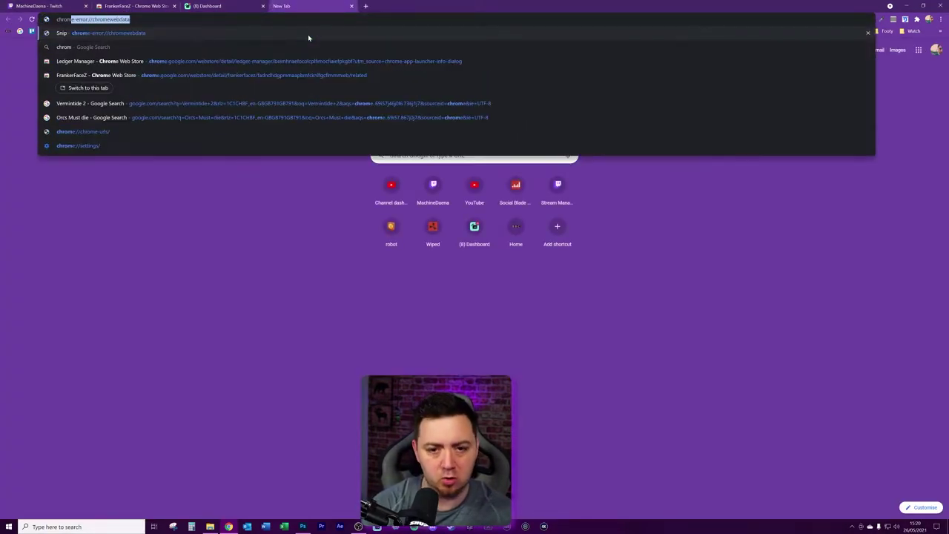
{"action": "type", "text": "e extensions"}
{"action": "key", "text": "Return"}
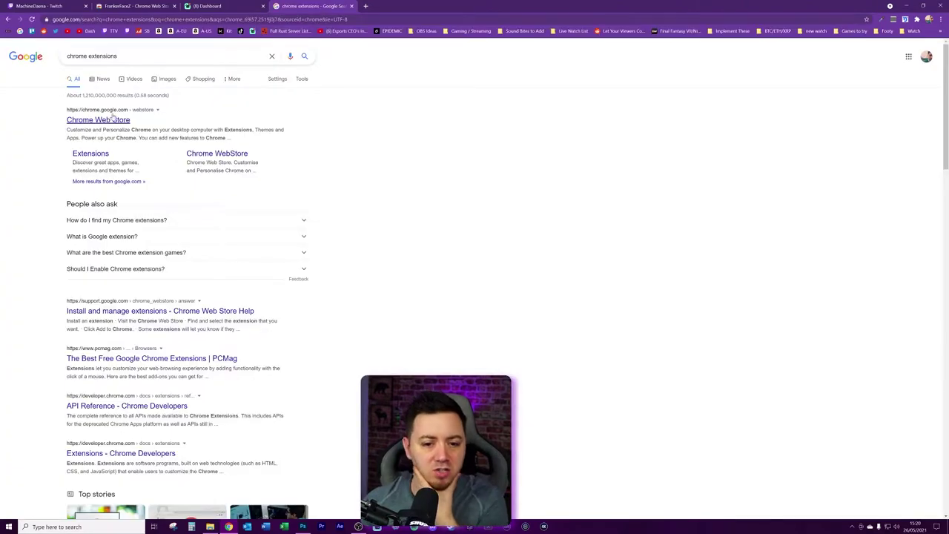
{"action": "left_click", "coordinate": [113, 120]}
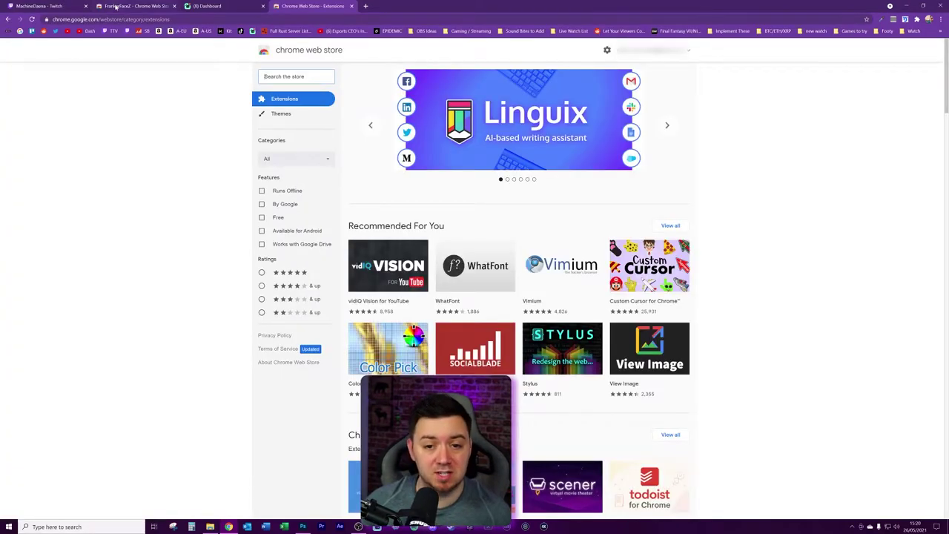
{"action": "left_click", "coordinate": [131, 6]}
{"action": "double_click", "coordinate": [376, 102]}
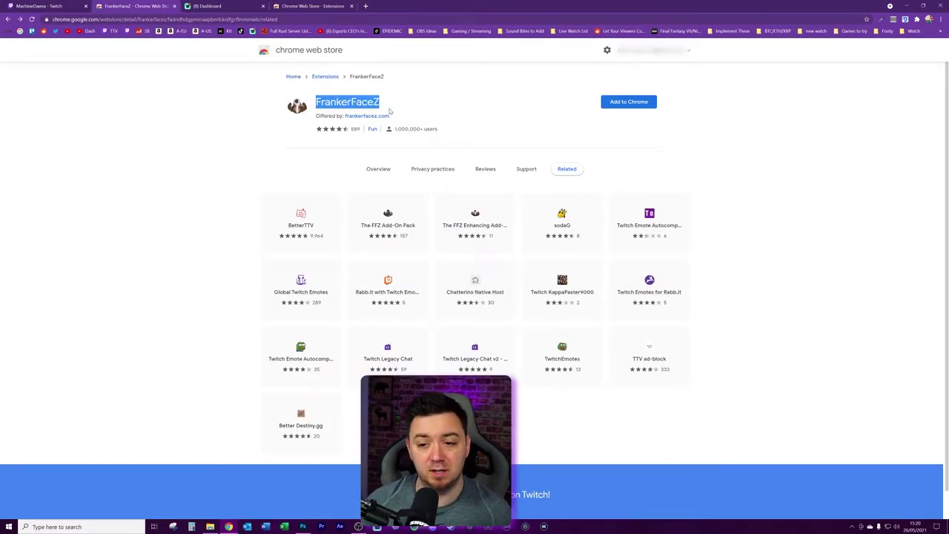
{"action": "left_click", "coordinate": [628, 101]}
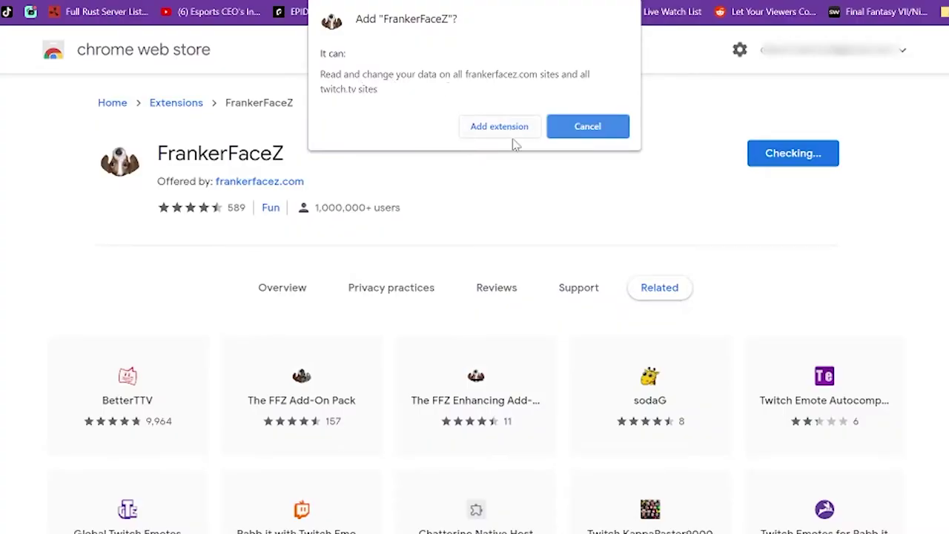
{"action": "left_click", "coordinate": [512, 131]}
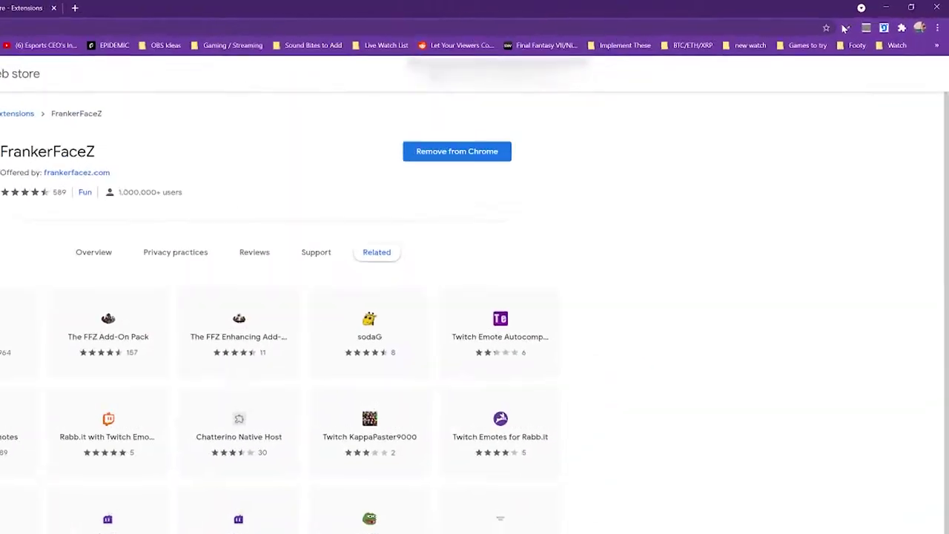
Step: Go to Chrome Settings > Extensions and open the FrankerFaceZ extension's details
{"action": "left_click", "coordinate": [935, 38]}
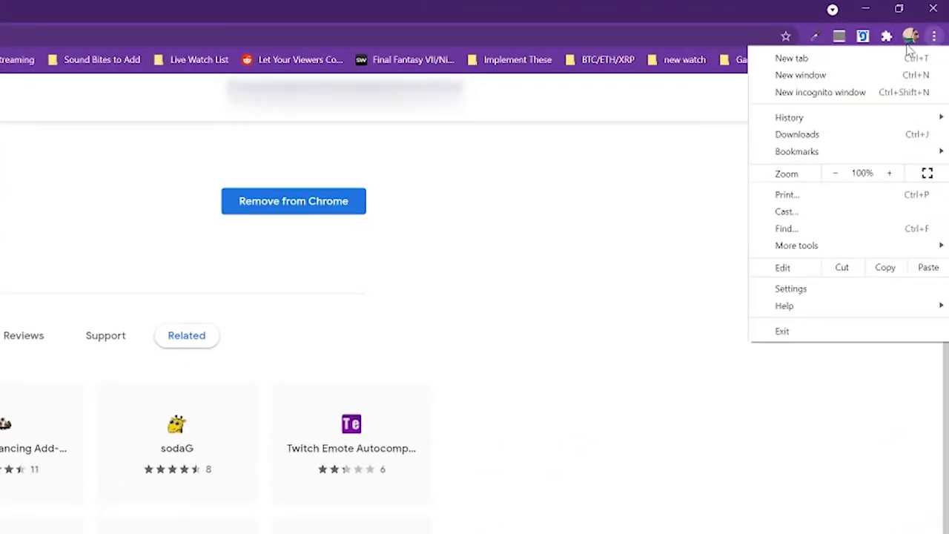
{"action": "left_click", "coordinate": [786, 291]}
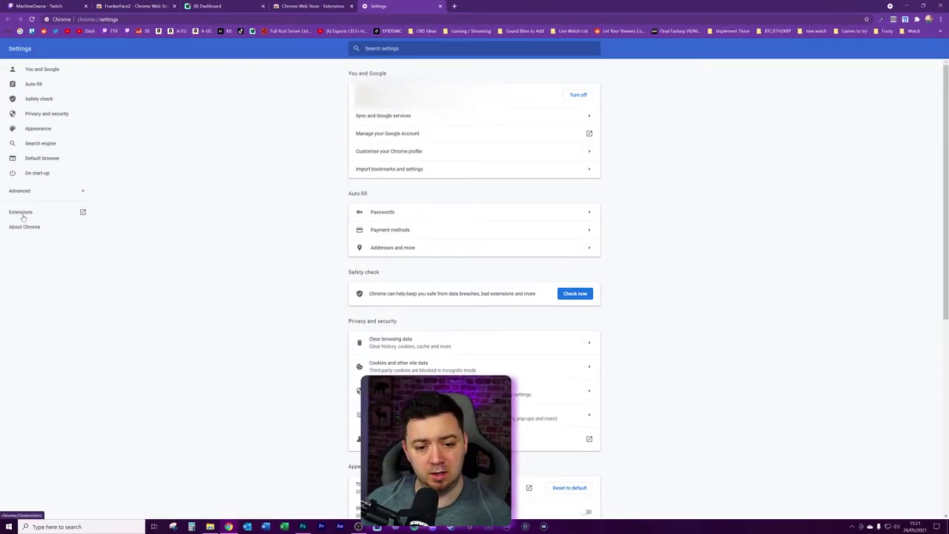
{"action": "left_click", "coordinate": [26, 214]}
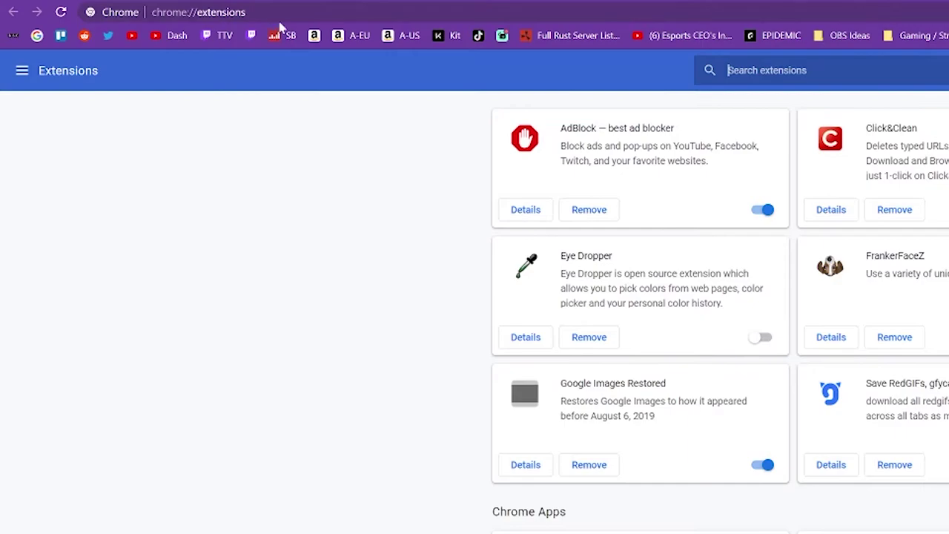
{"action": "left_click", "coordinate": [109, 22]}
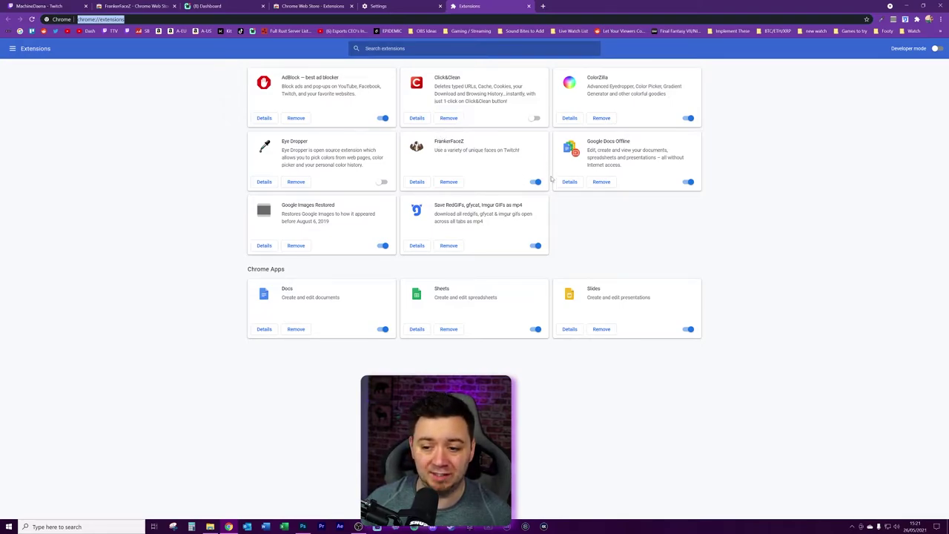
{"action": "left_click", "coordinate": [417, 182]}
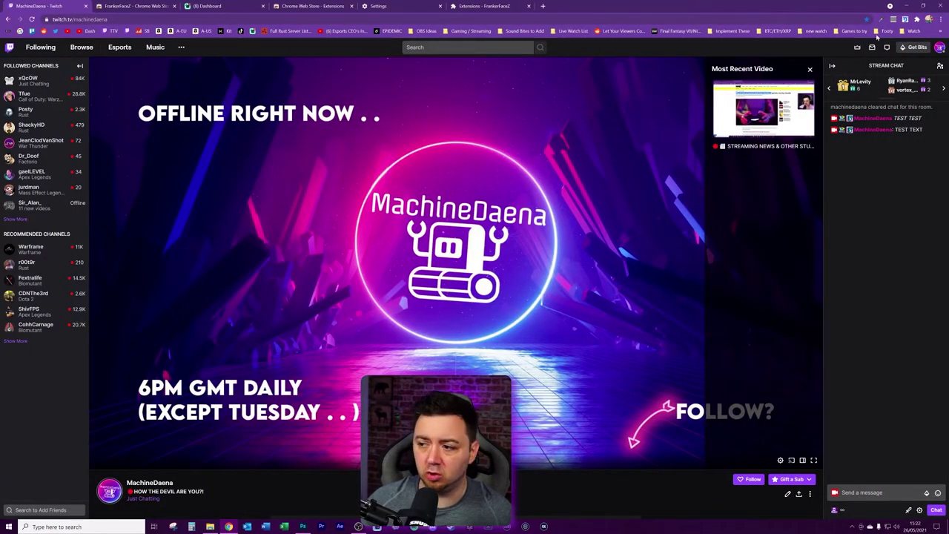
Step: Reload the Twitch channel page and open the FrankerFaceZ Control Center from the top bar
{"action": "left_click", "coordinate": [31, 19]}
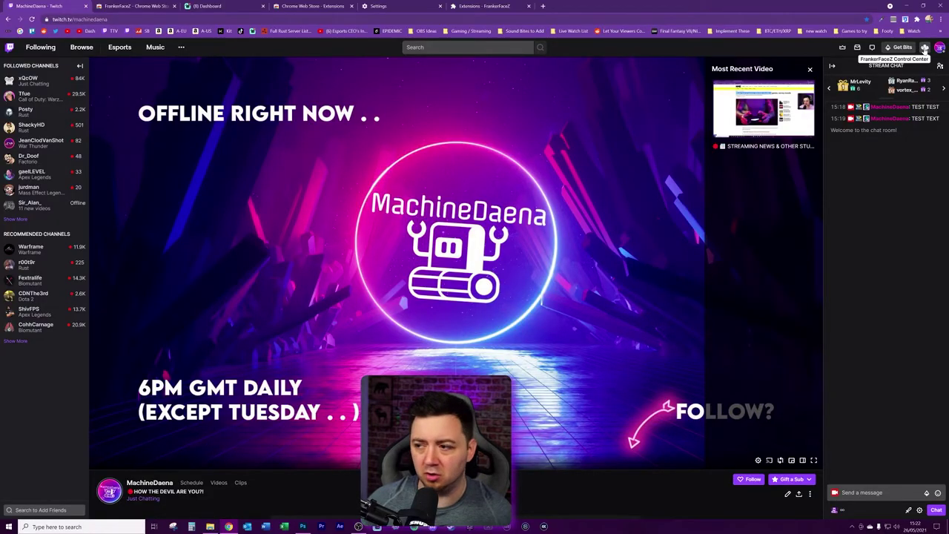
{"action": "left_click", "coordinate": [484, 7]}
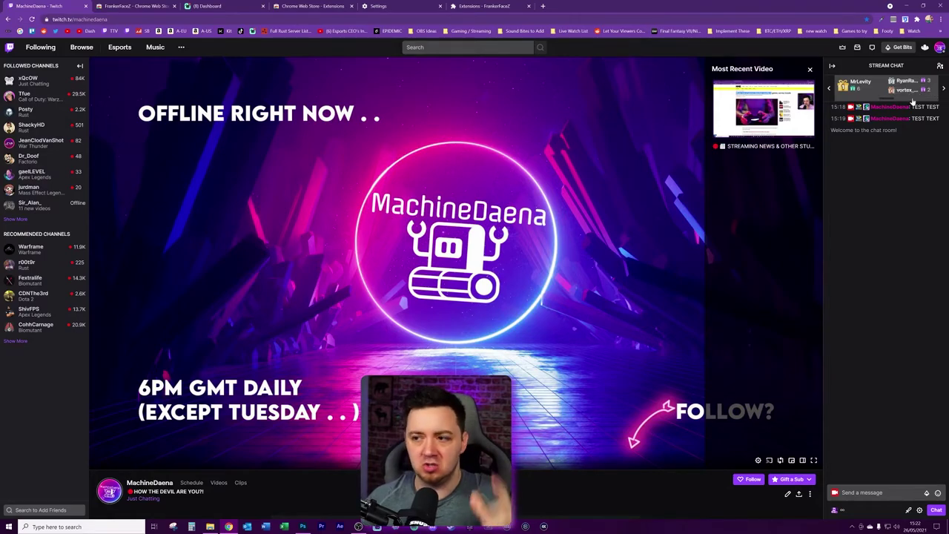
{"action": "left_click", "coordinate": [925, 48]}
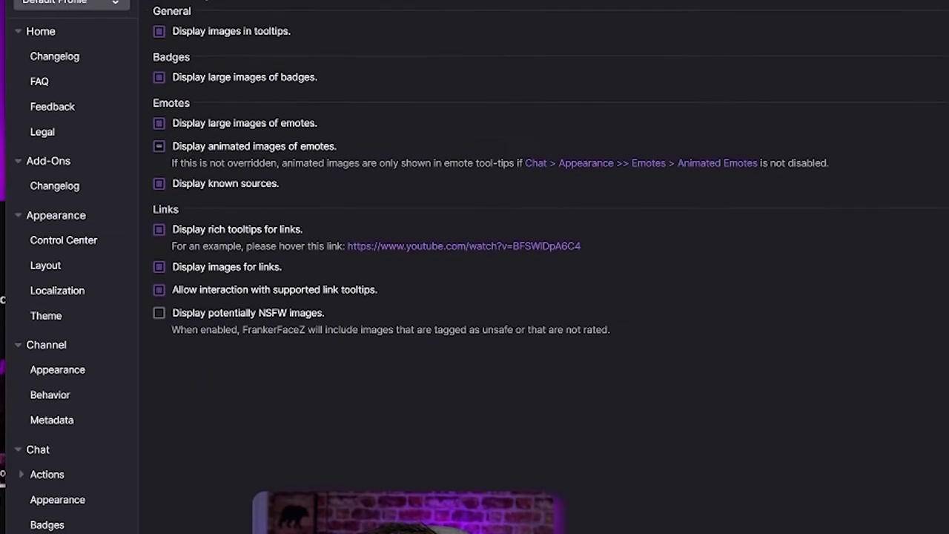
Step: Search 'action st' and set Chat > Appearance Action Style to Colorized (Old Style), then close settings
{"action": "type", "text": "action style"}
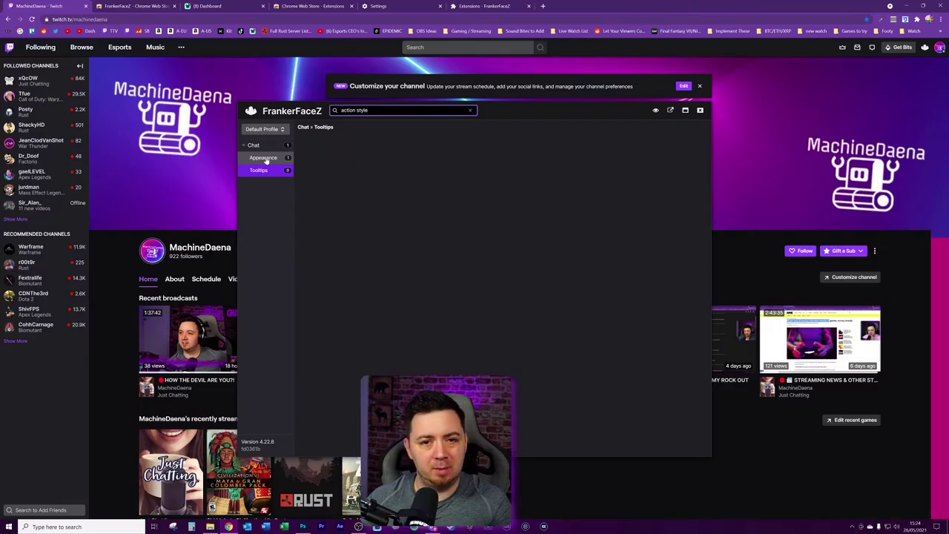
{"action": "left_click", "coordinate": [266, 158]}
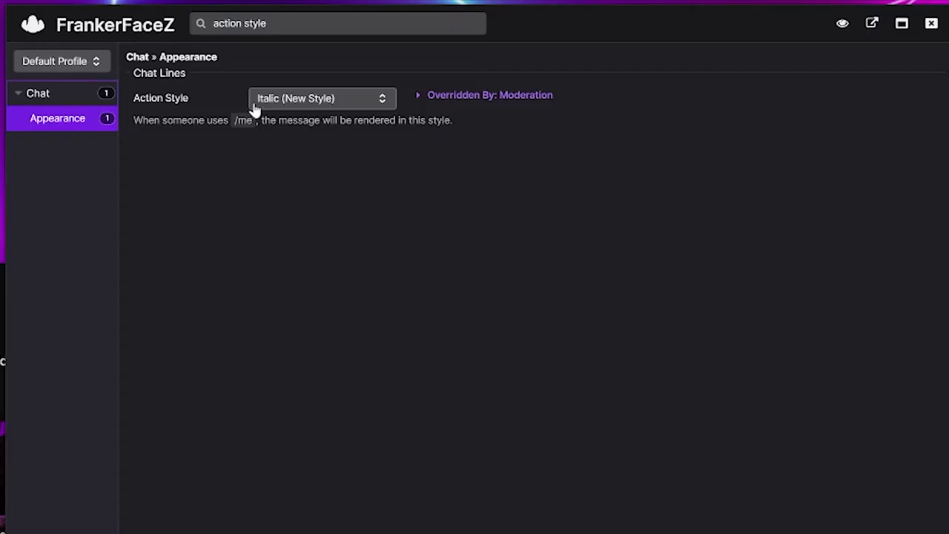
{"action": "left_click", "coordinate": [393, 150]}
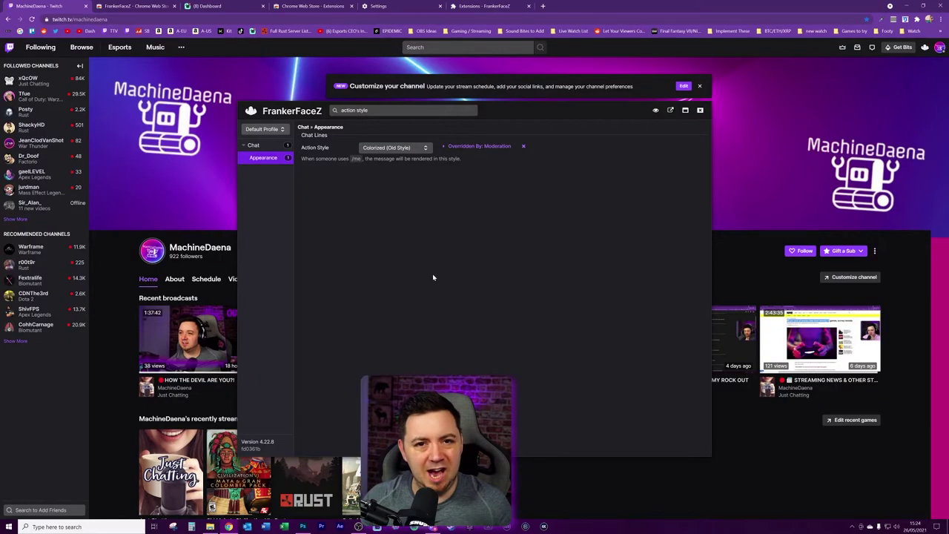
{"action": "left_click_drag", "start_coordinate": [301, 159], "coordinate": [462, 166]}
{"action": "left_click", "coordinate": [460, 190]}
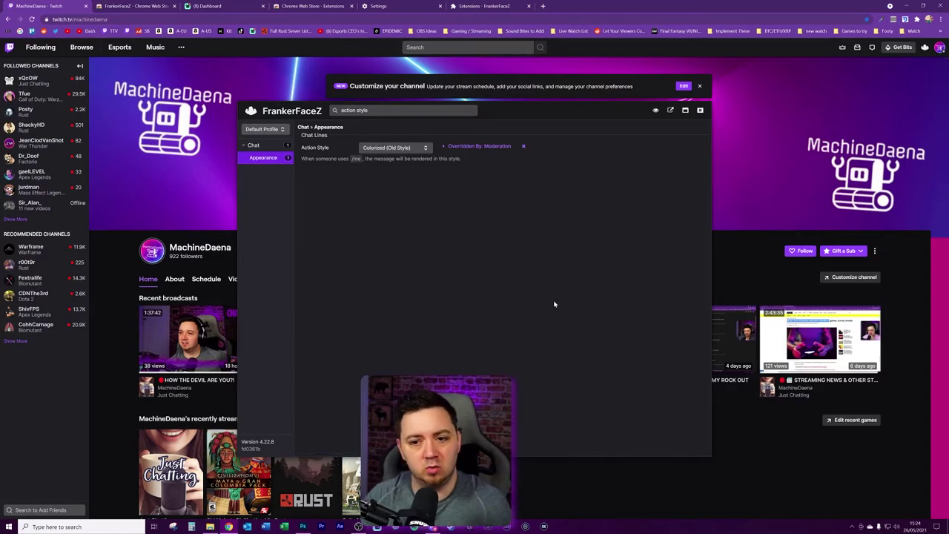
{"action": "key", "text": "Escape"}
Step: Reload the Twitch channel and send '/me TEST TEXT', which now appears in coloured text
{"action": "left_click", "coordinate": [275, 279]}
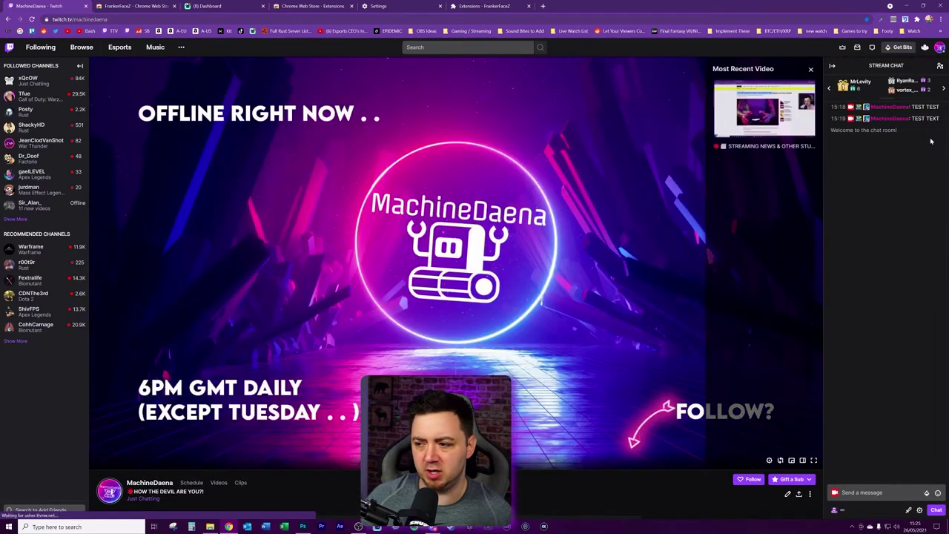
{"action": "key", "text": "F5"}
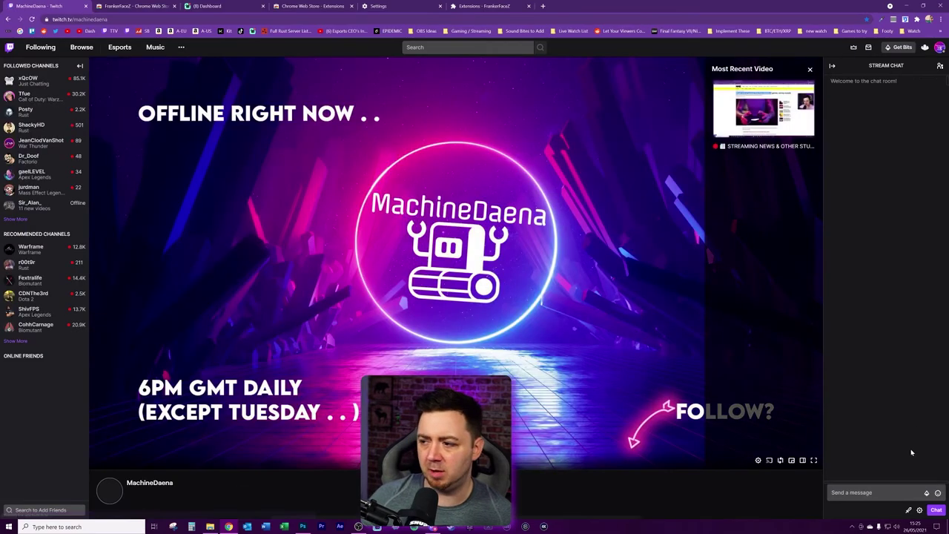
{"action": "left_click", "coordinate": [846, 489]}
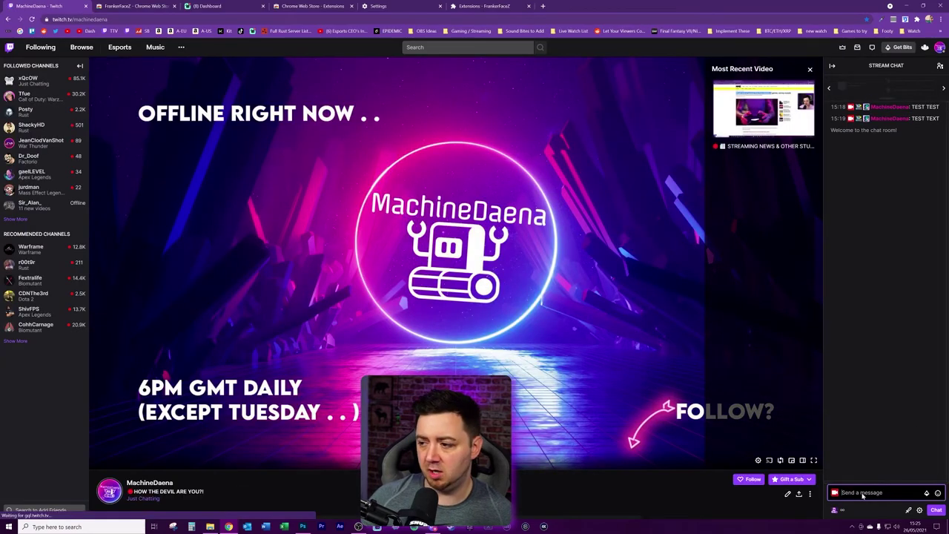
{"action": "type", "text": "/me TEST"}
{"action": "type", "text": " TEXT"}
{"action": "key", "text": "Return"}
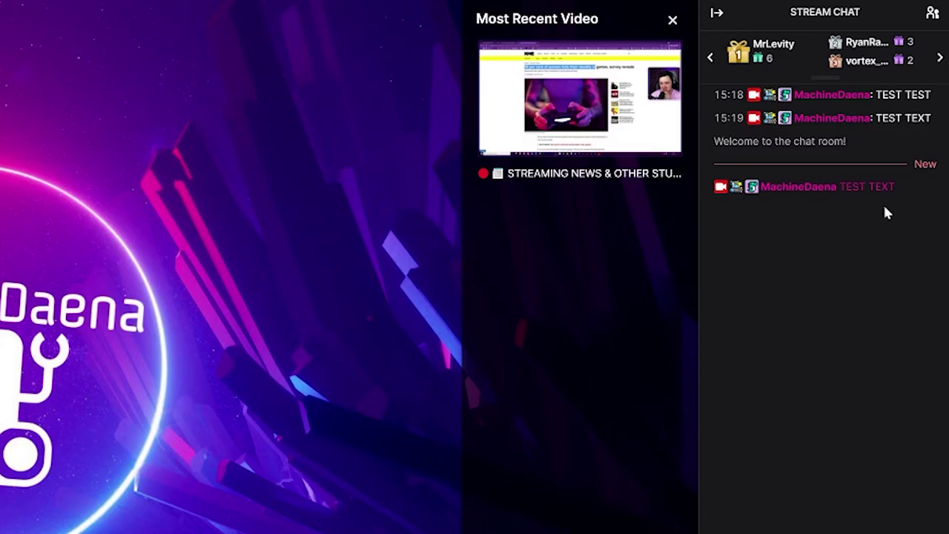
{"action": "left_click_drag", "start_coordinate": [895, 188], "coordinate": [845, 191]}
{"action": "left_click", "coordinate": [853, 243]}
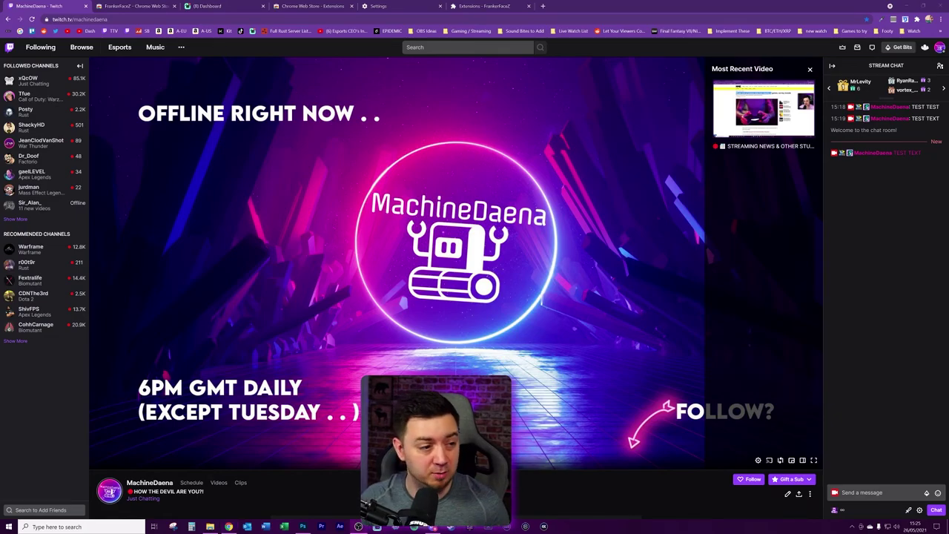
{"action": "key", "text": "alt+Tab"}
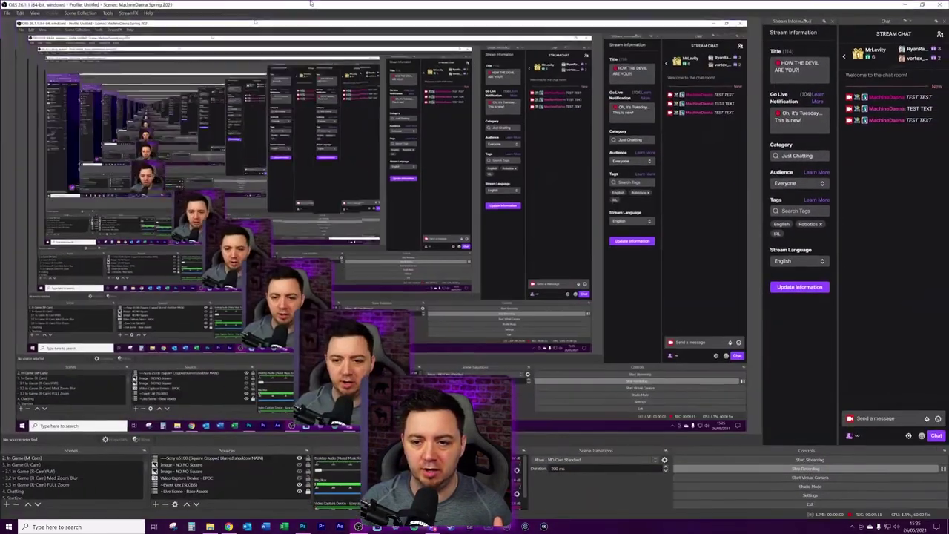
Step: Open OBS Settings > Stream, where Twitch Chat Add-Ons shows BetterTTV and FrankerFaceZ
{"action": "left_click", "coordinate": [809, 495]}
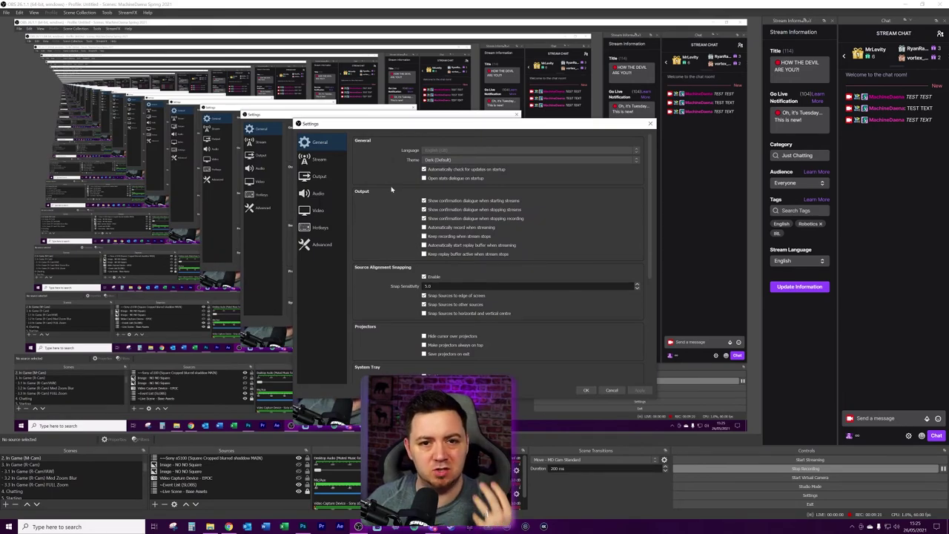
{"action": "left_click", "coordinate": [319, 159]}
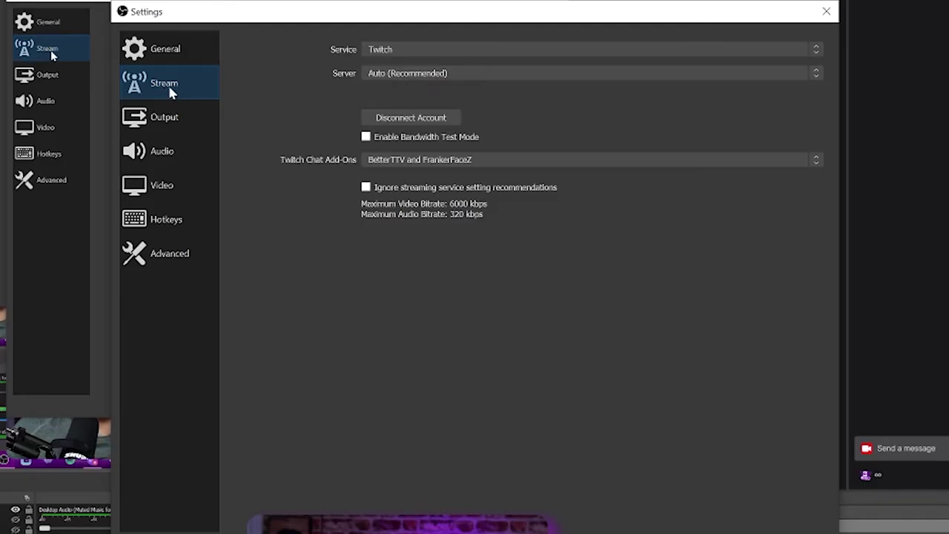